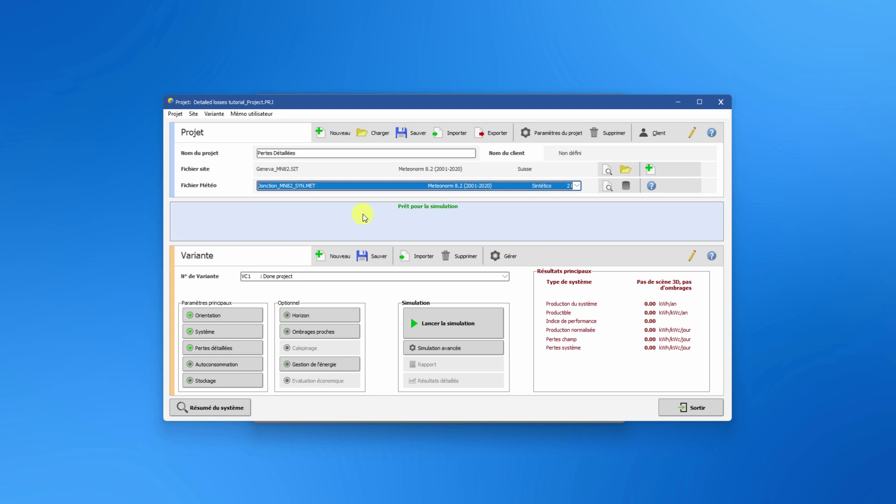
Step: Open the variant's detailed losses and look through each loss category, from ohmic losses to spectral correction
{"action": "left_click", "coordinate": [225, 346]}
{"action": "left_click", "coordinate": [295, 160]}
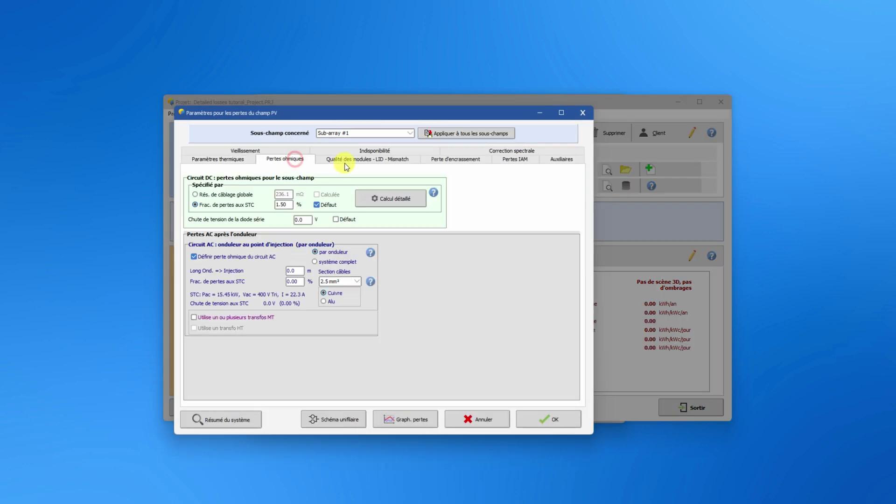
{"action": "left_click", "coordinate": [372, 159]}
{"action": "left_click", "coordinate": [469, 158]}
{"action": "left_click", "coordinate": [513, 159]}
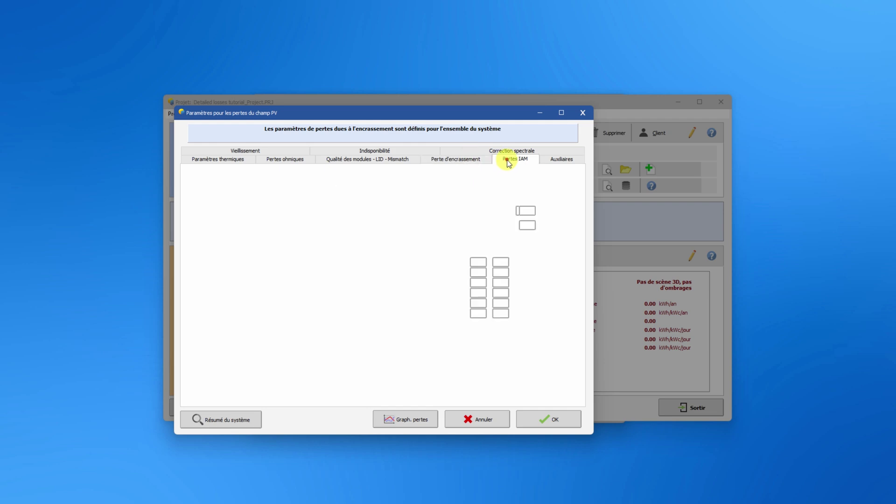
{"action": "left_click", "coordinate": [556, 159]}
{"action": "left_click", "coordinate": [206, 161]}
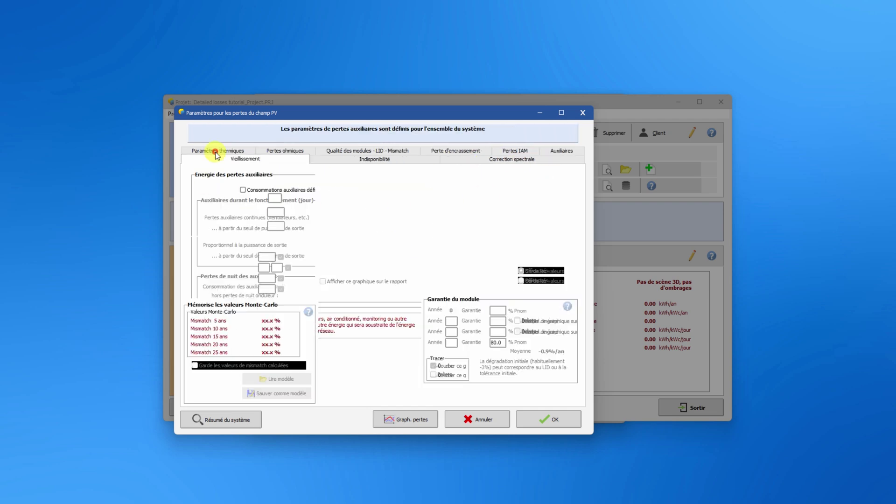
{"action": "left_click", "coordinate": [214, 151]}
{"action": "left_click", "coordinate": [358, 159]}
{"action": "left_click", "coordinate": [488, 160]}
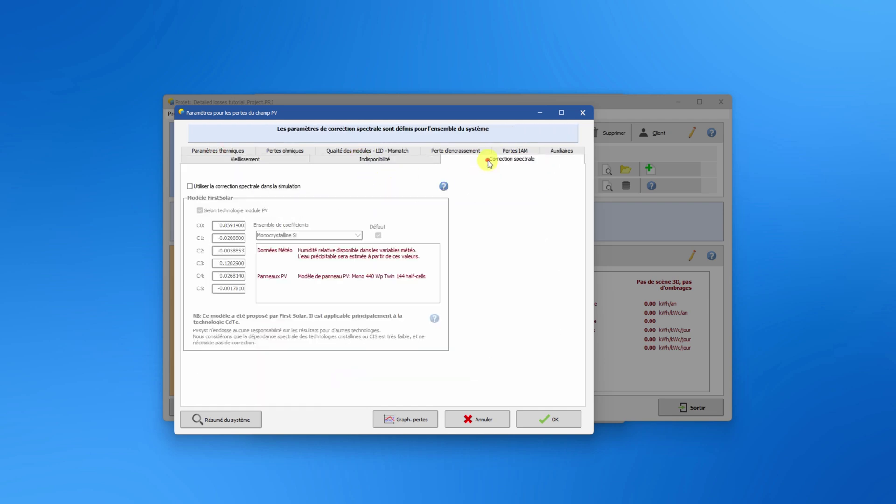
Step: Apply the default thermal loss factors for bare collectors with air circulation all around (Capteurs "nus")
{"action": "left_click", "coordinate": [228, 150]}
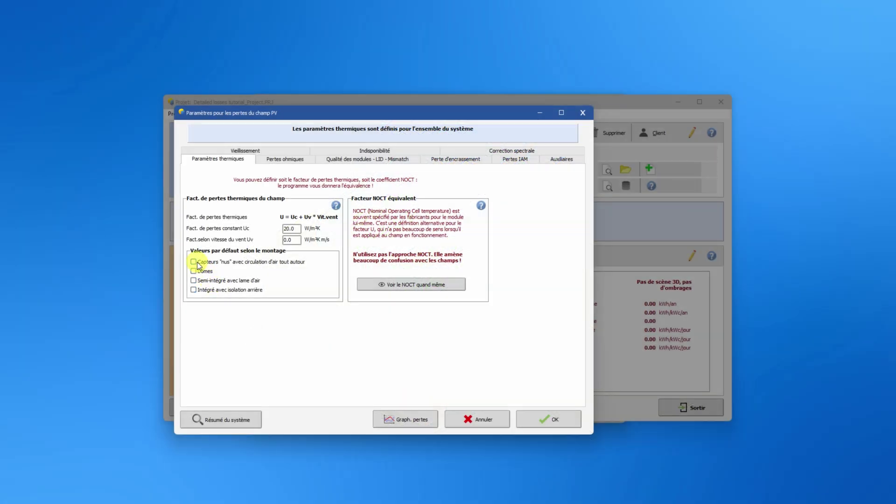
{"action": "left_click", "coordinate": [197, 263]}
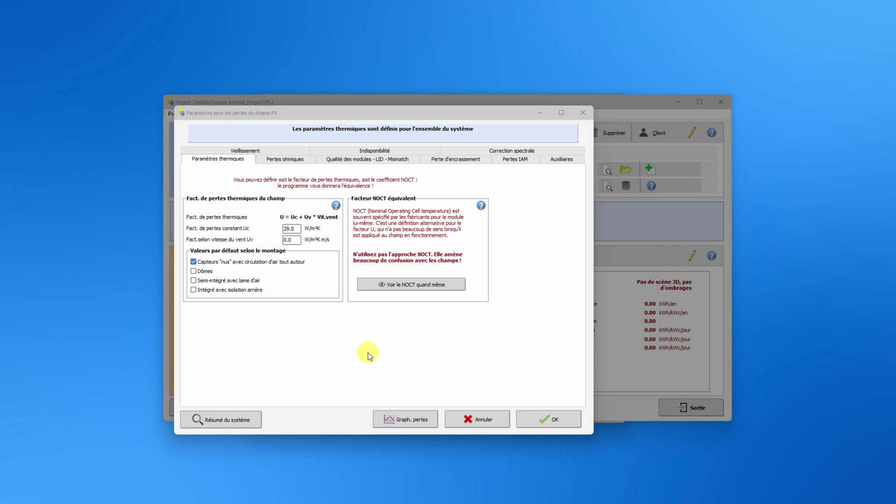
Step: In the detailed DC ohmic loss calculation for Sub-array #1, enter cable lengths of 20 m for module strings and 15 m from main box to inverter
{"action": "left_click", "coordinate": [282, 159]}
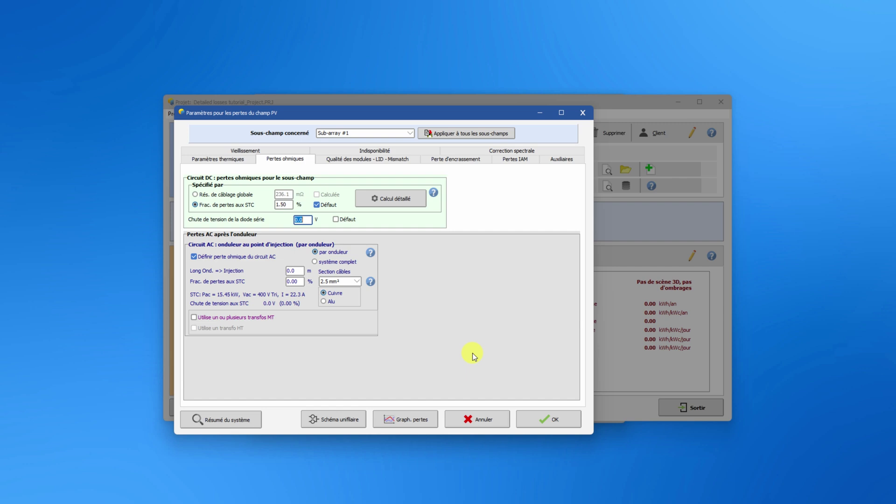
{"action": "left_click", "coordinate": [410, 200]}
{"action": "type", "text": "2"}
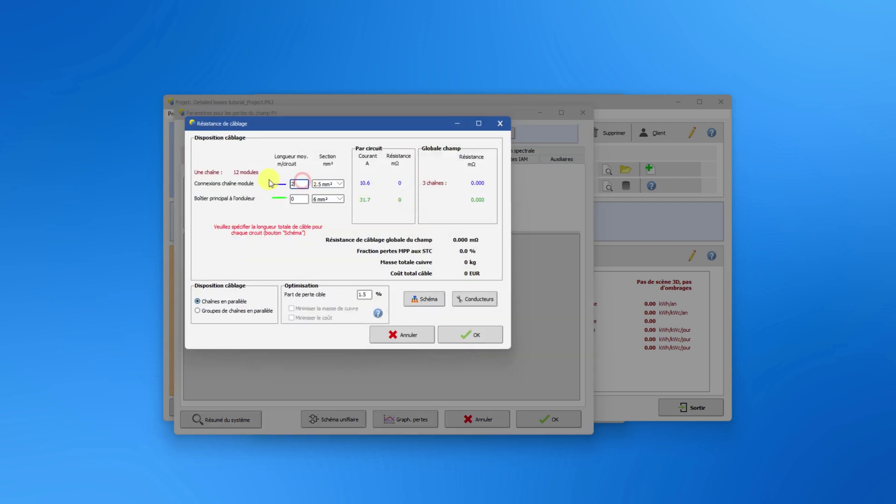
{"action": "type", "text": "0"}
{"action": "left_click", "coordinate": [293, 199]}
{"action": "type", "text": "15"}
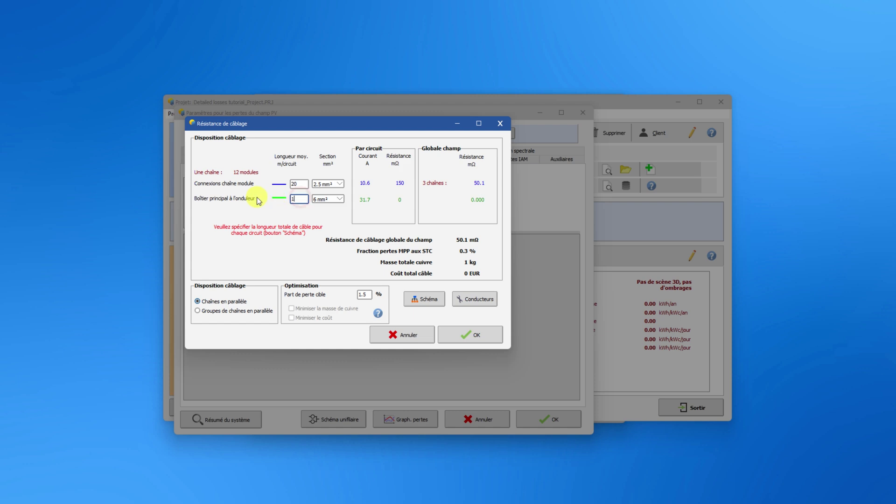
Step: Examine the wiring diagram of the parallel strings and the list of conductors
{"action": "left_click", "coordinate": [425, 298]}
{"action": "left_click", "coordinate": [468, 299]}
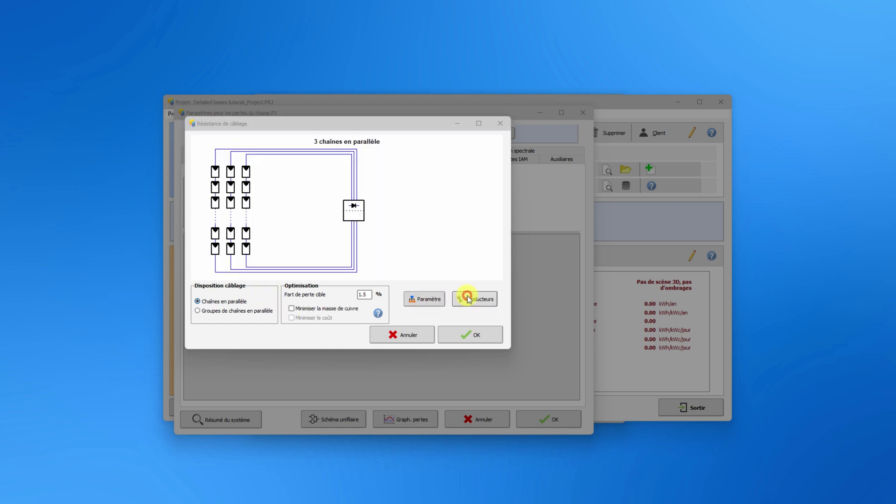
{"action": "left_click", "coordinate": [509, 135]}
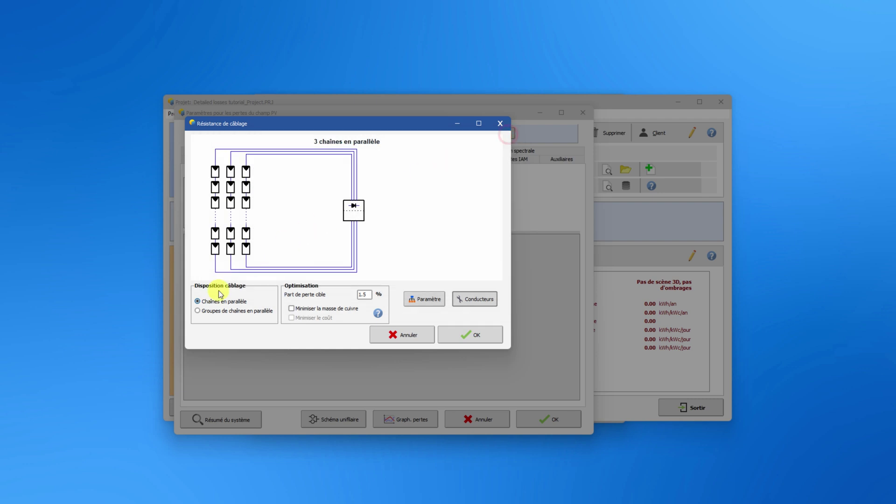
Step: Switch the wiring layout to groups of parallel strings, with 12 m to the main box and 10 m from main box to inverter, and accept it
{"action": "left_click", "coordinate": [200, 311]}
{"action": "left_click", "coordinate": [420, 299]}
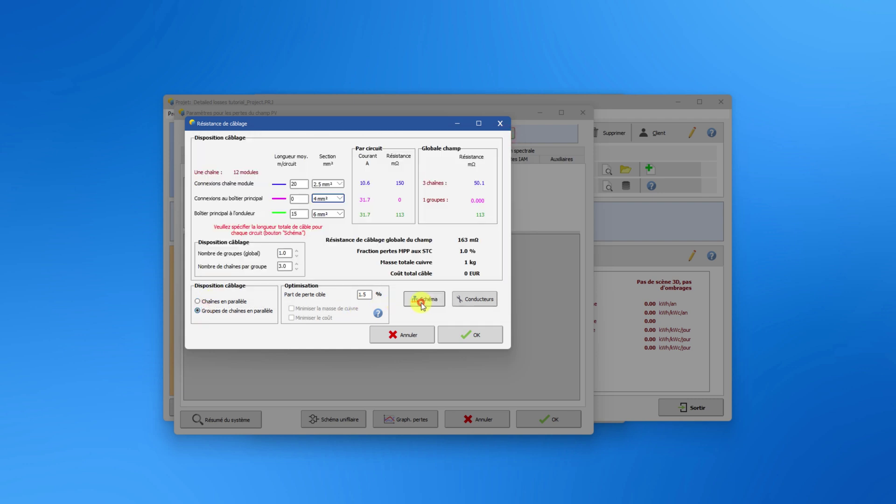
{"action": "double_click", "coordinate": [301, 198]}
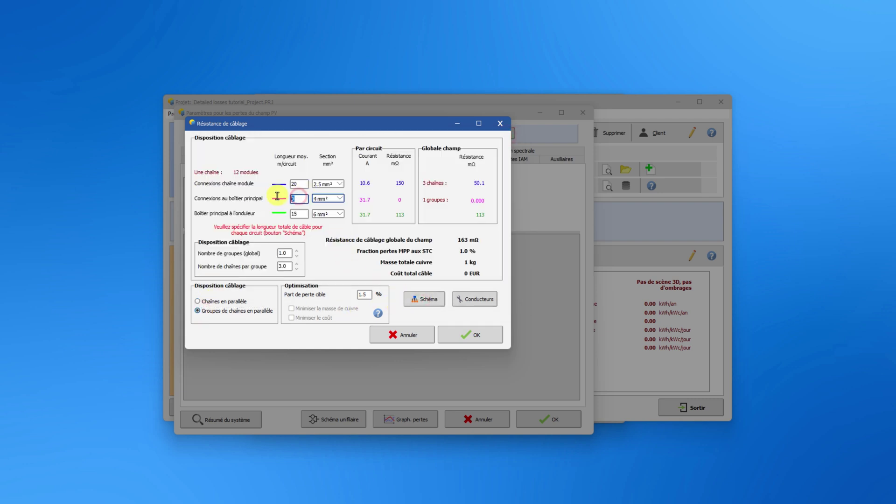
{"action": "type", "text": "12"}
{"action": "double_click", "coordinate": [305, 213]}
{"action": "type", "text": "10"}
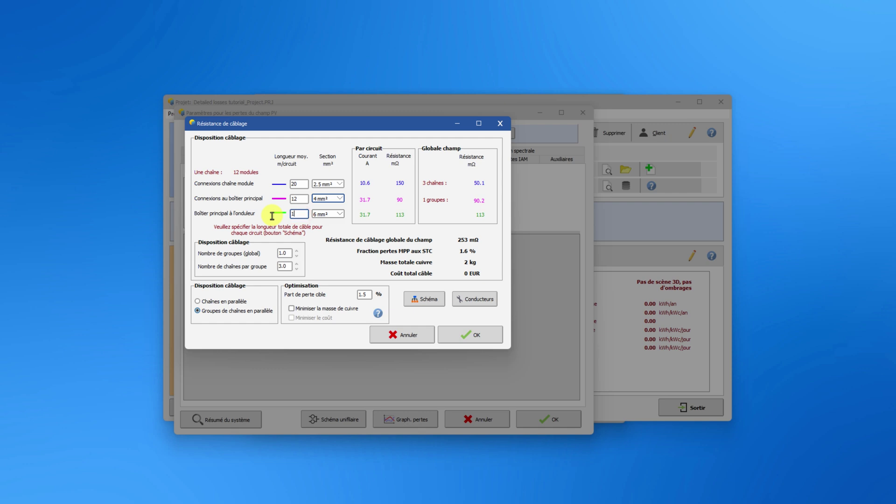
{"action": "left_click", "coordinate": [456, 334]}
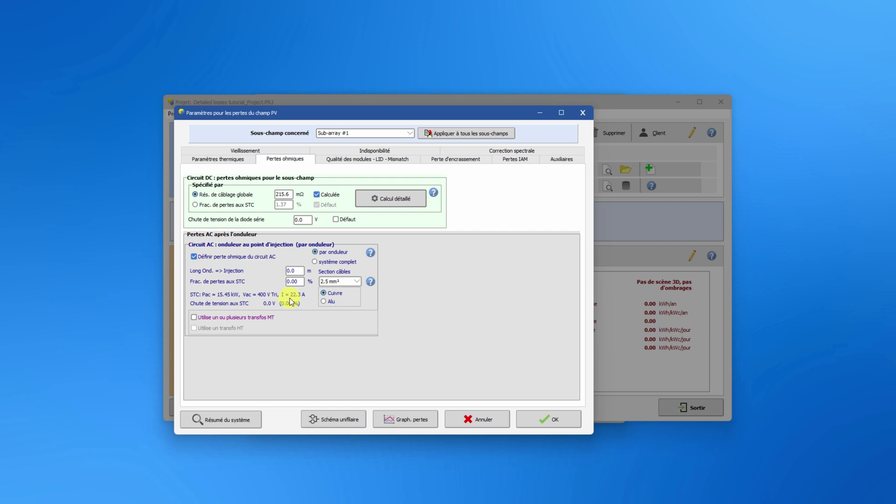
Step: Set the AC circuit to a 35 m inverter-to-injection length with 10 mm² cables, and switch its definition to the complete system
{"action": "left_click", "coordinate": [195, 257]}
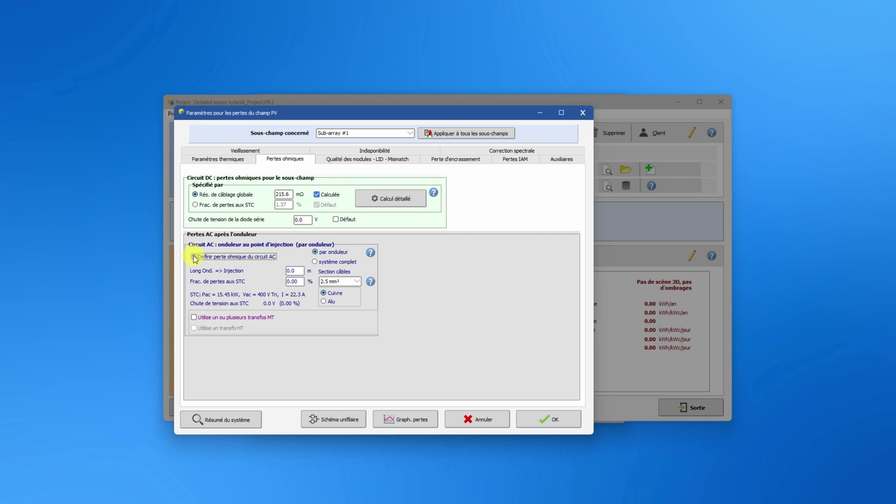
{"action": "left_click", "coordinate": [295, 271]}
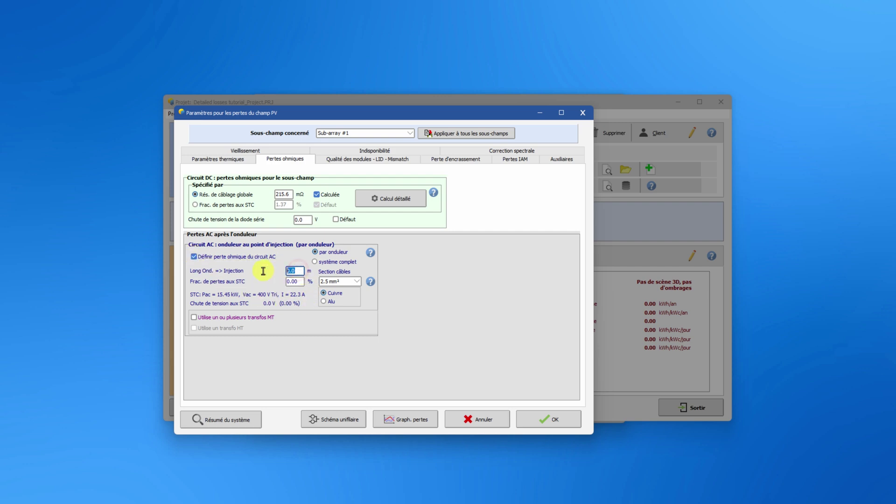
{"action": "type", "text": "35"}
{"action": "left_click", "coordinate": [357, 281]}
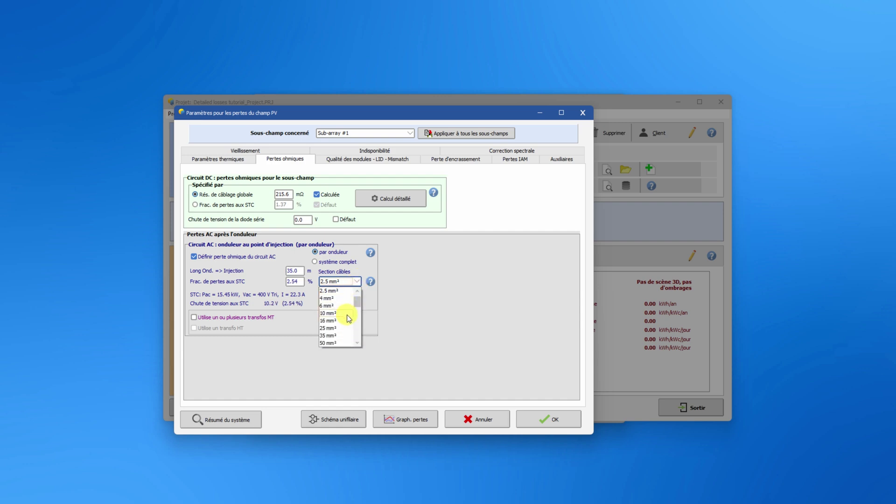
{"action": "left_click", "coordinate": [329, 313]}
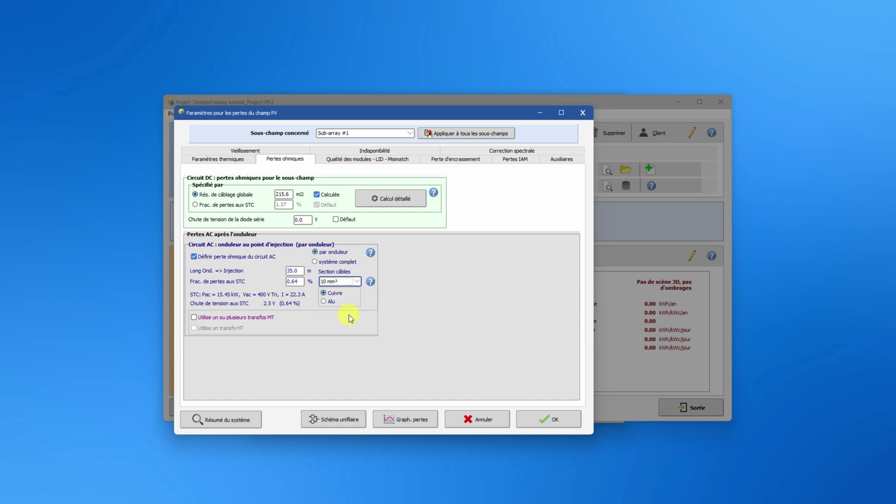
{"action": "left_click", "coordinate": [327, 261]}
{"action": "left_click", "coordinate": [490, 263]}
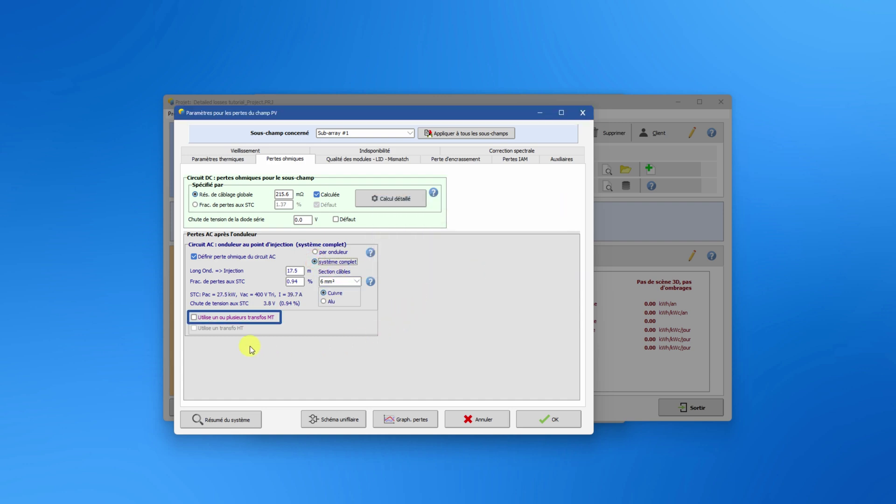
Step: Enable the medium-voltage transformers for the AC losses, and turn the high-voltage transformer option on and back off
{"action": "left_click", "coordinate": [194, 319]}
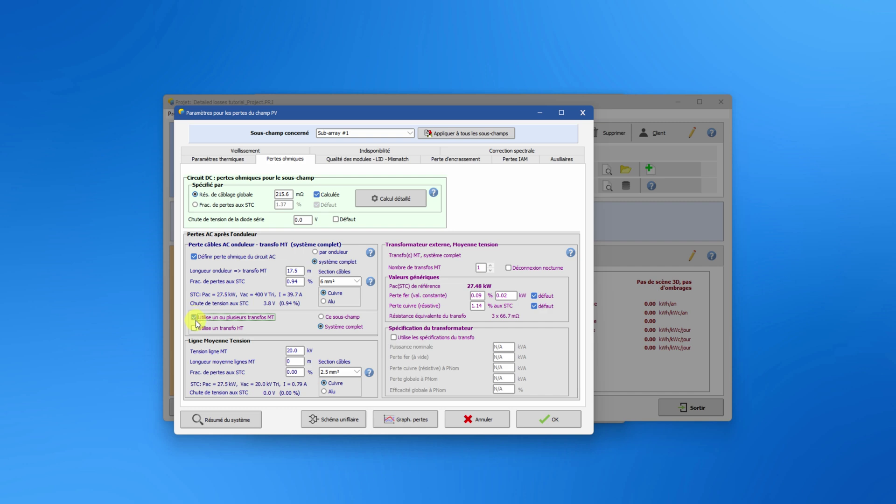
{"action": "left_click", "coordinate": [194, 327]}
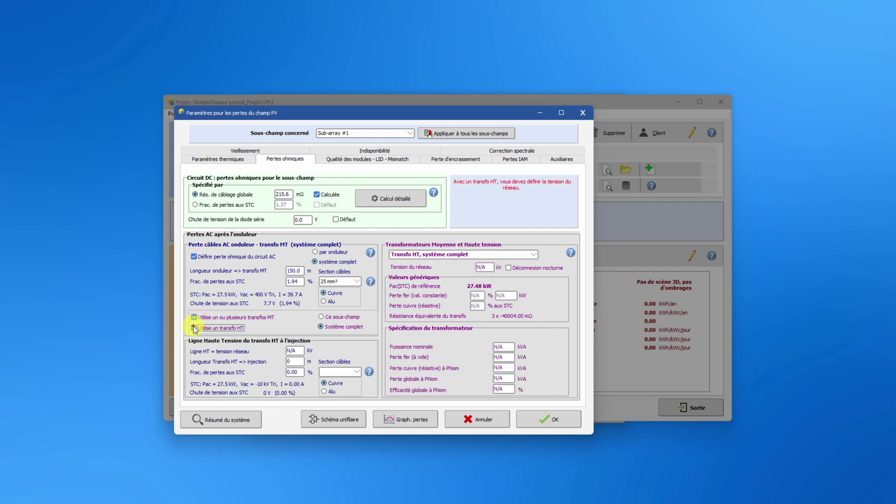
{"action": "left_click", "coordinate": [194, 327]}
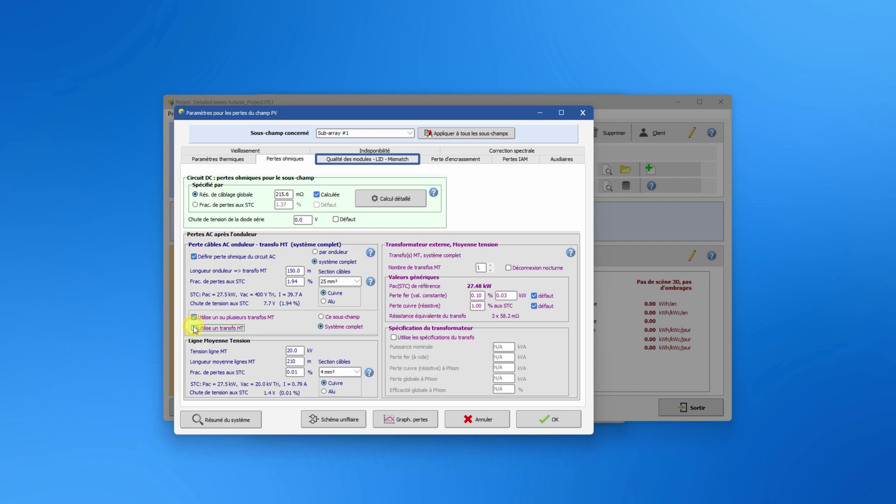
Step: Apply the default 2.0 % LID loss factor in the module quality losses and extend it to all sub-arrays
{"action": "left_click", "coordinate": [367, 161]}
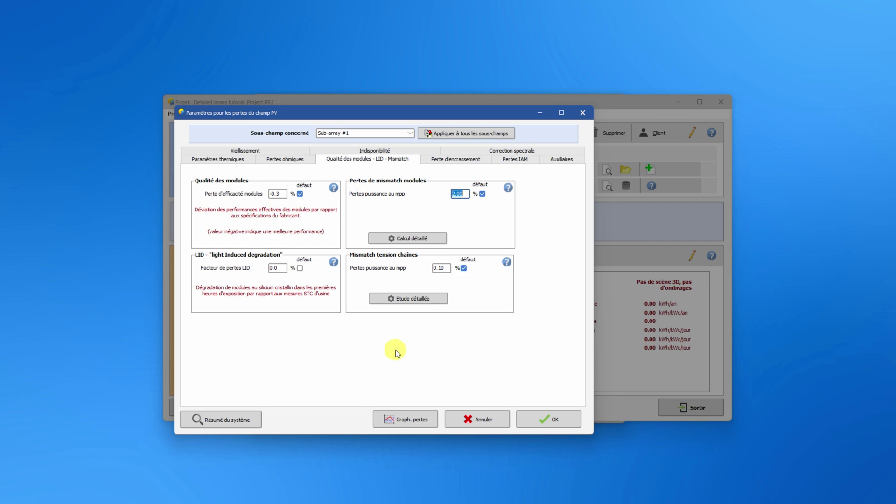
{"action": "left_click", "coordinate": [299, 268]}
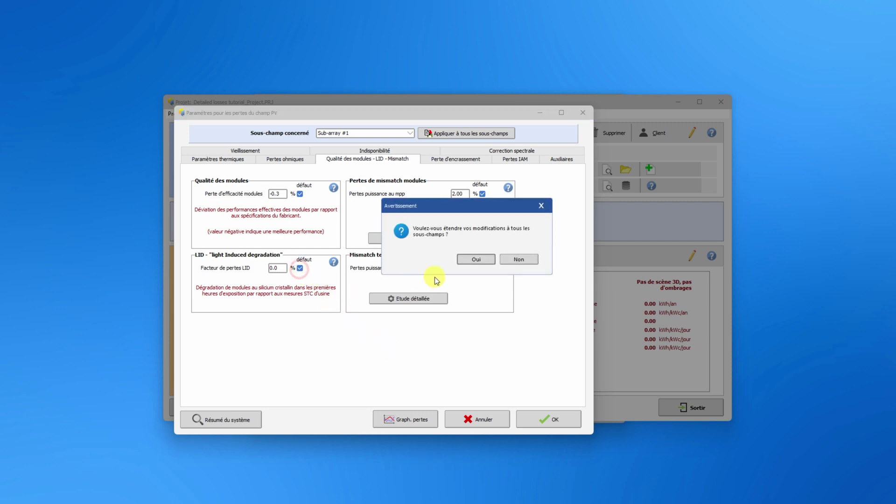
{"action": "left_click", "coordinate": [468, 257]}
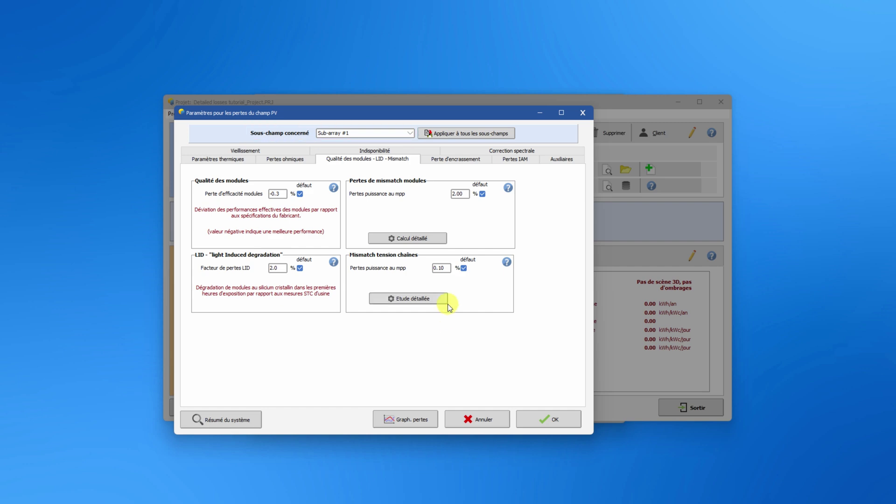
{"action": "left_click", "coordinate": [410, 133]}
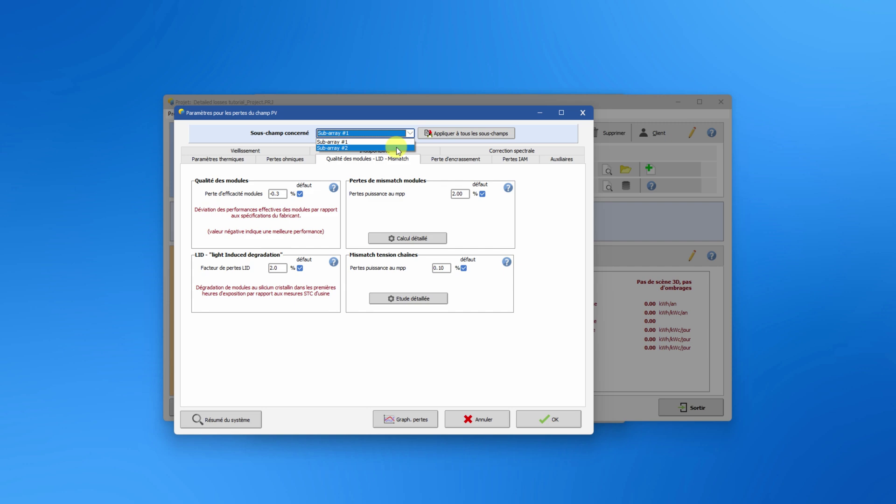
{"action": "left_click", "coordinate": [412, 133]}
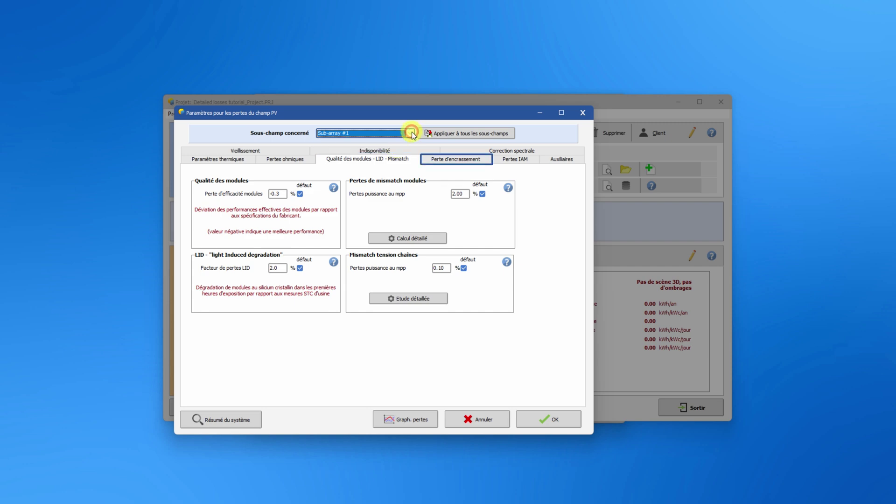
Step: Define the soiling losses by monthly values, with 2 % for January and 5 % for June
{"action": "left_click", "coordinate": [446, 157]}
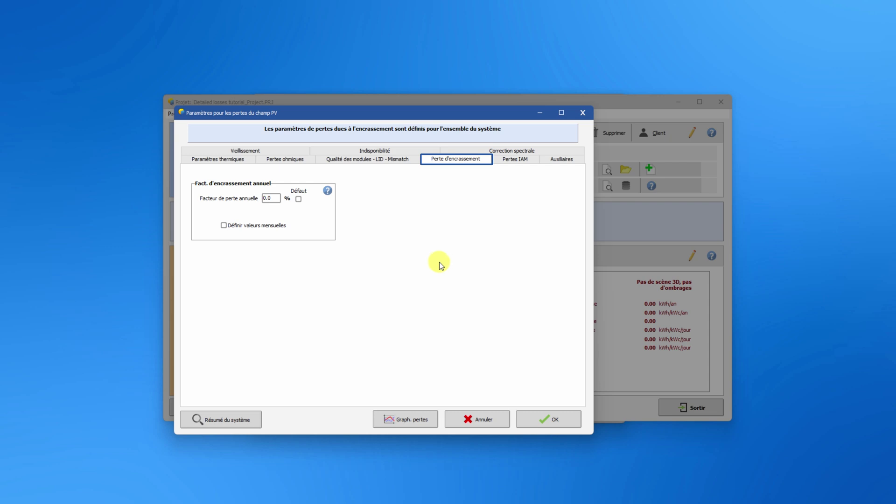
{"action": "left_click", "coordinate": [299, 199]}
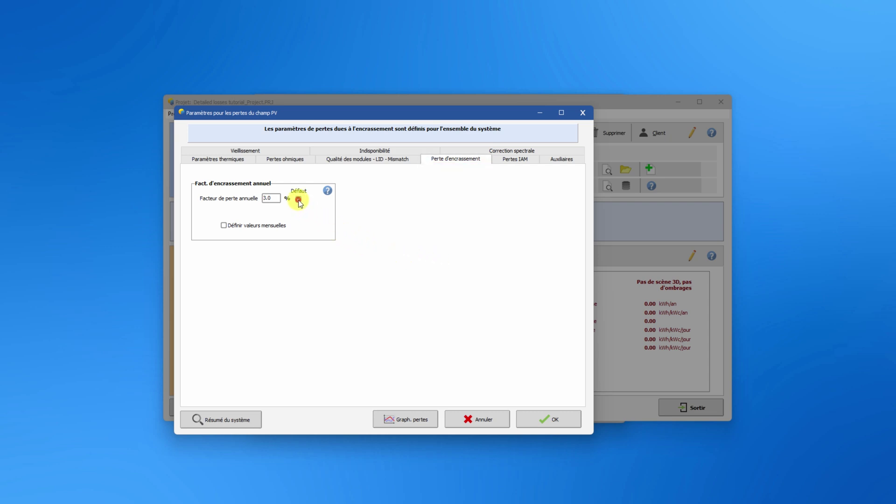
{"action": "left_click", "coordinate": [224, 226]}
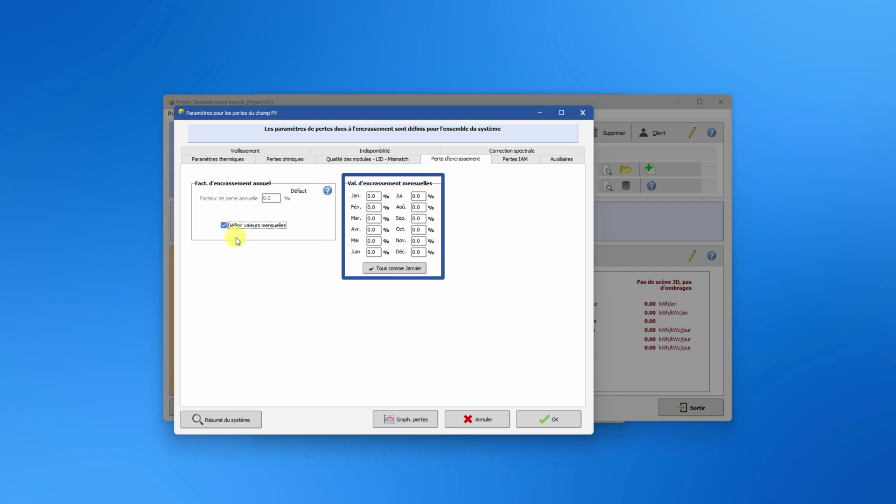
{"action": "double_click", "coordinate": [373, 196]}
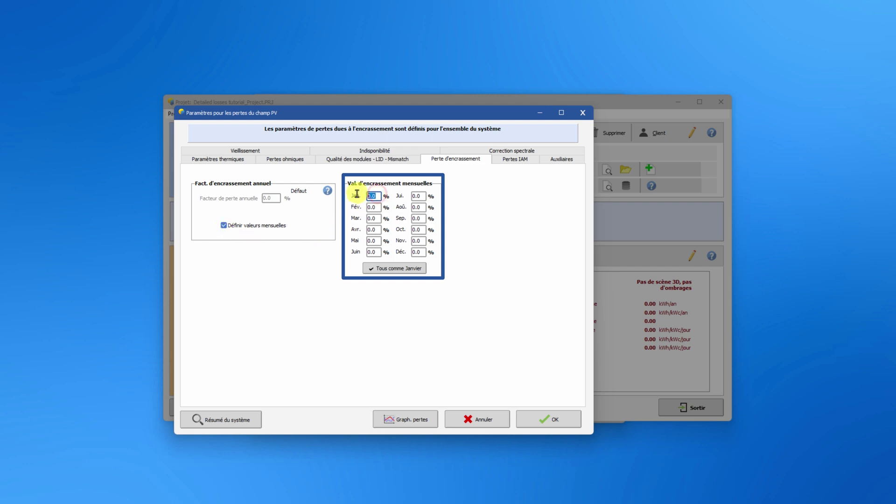
{"action": "type", "text": "2"}
{"action": "double_click", "coordinate": [373, 252]}
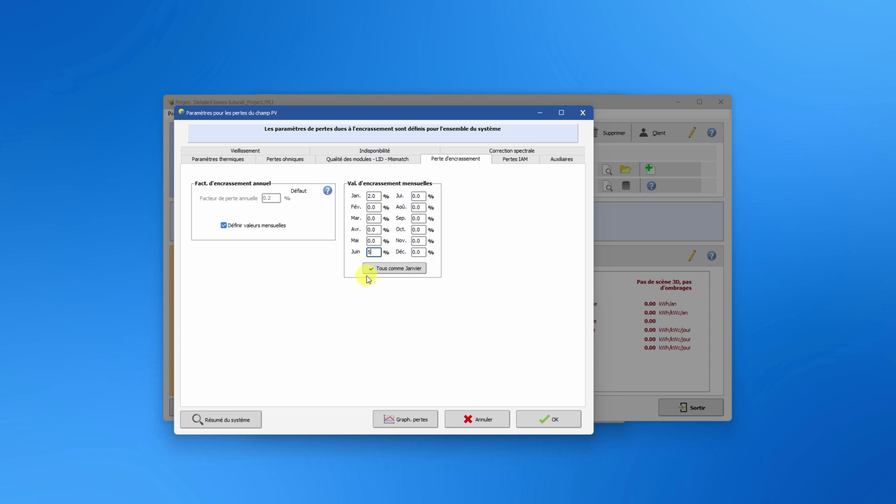
{"action": "key", "text": "Tab"}
Step: In the additional data of Sub-array #1's 440 Wp PV module, set the incidence angle effect to default instead of the custom profile
{"action": "left_click", "coordinate": [515, 159]}
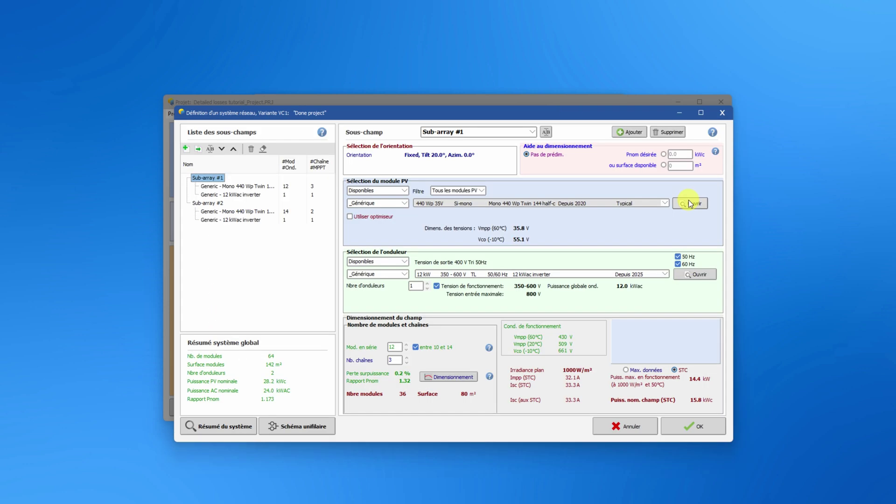
{"action": "left_click", "coordinate": [689, 204]}
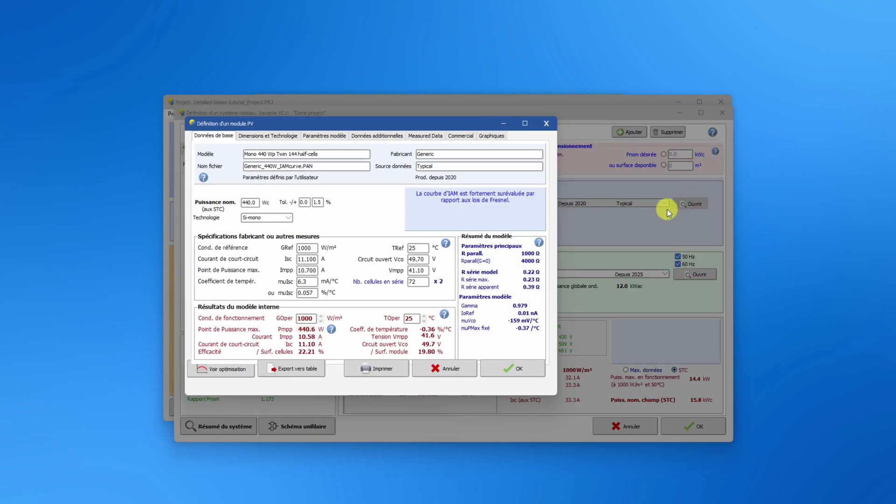
{"action": "left_click", "coordinate": [393, 136]}
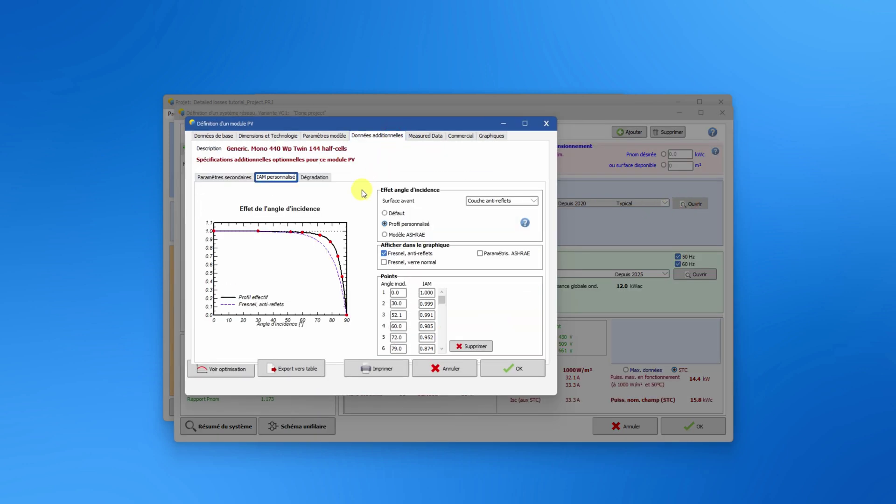
{"action": "left_click", "coordinate": [223, 137]}
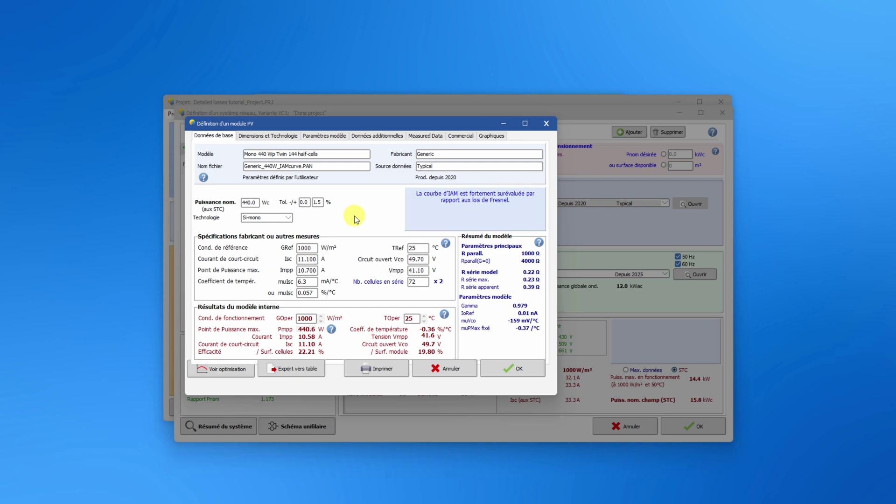
{"action": "left_click", "coordinate": [376, 136]}
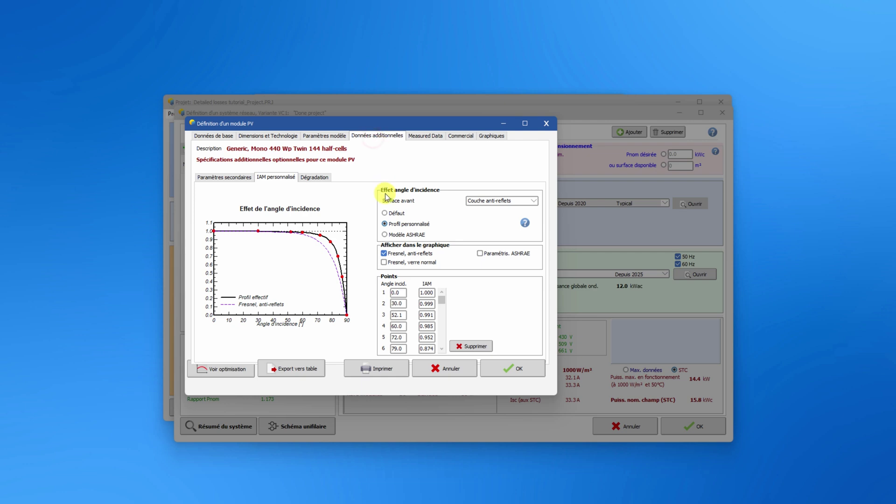
{"action": "left_click", "coordinate": [385, 213]}
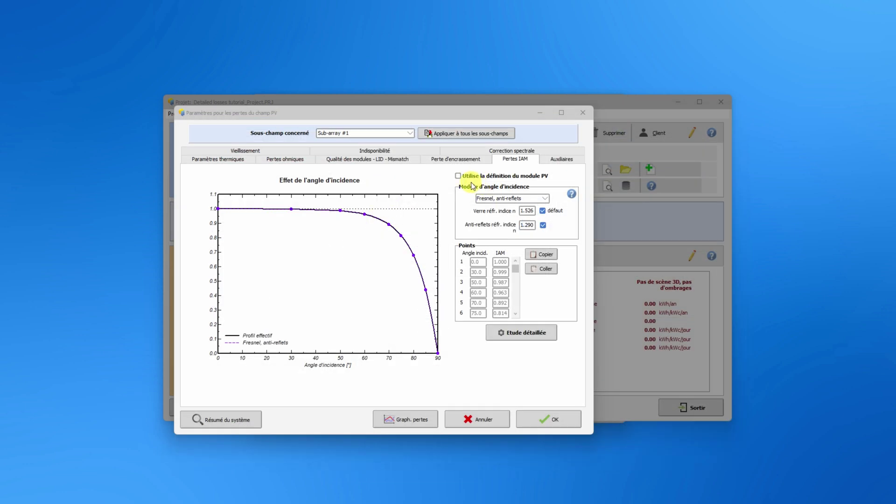
Step: Define Sub-array #1's IAM losses independently of the PV module definition, using the Fresnel anti-reflective model
{"action": "left_click", "coordinate": [457, 176]}
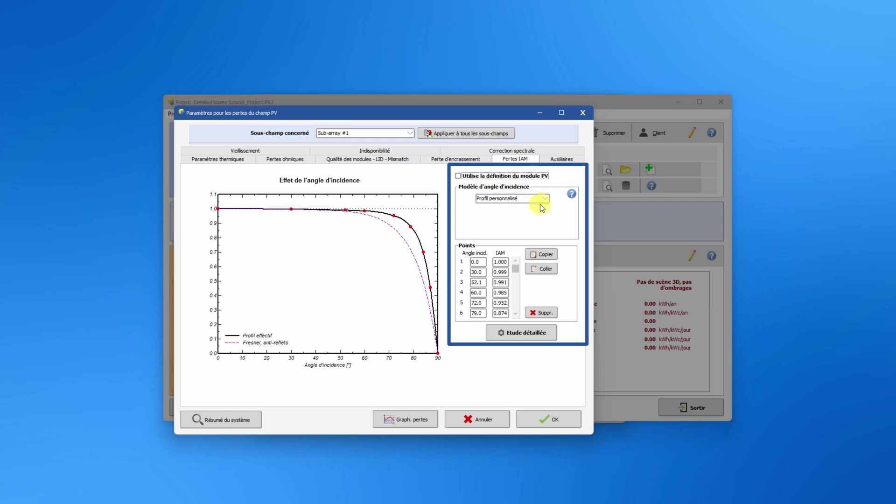
{"action": "left_click", "coordinate": [514, 206]}
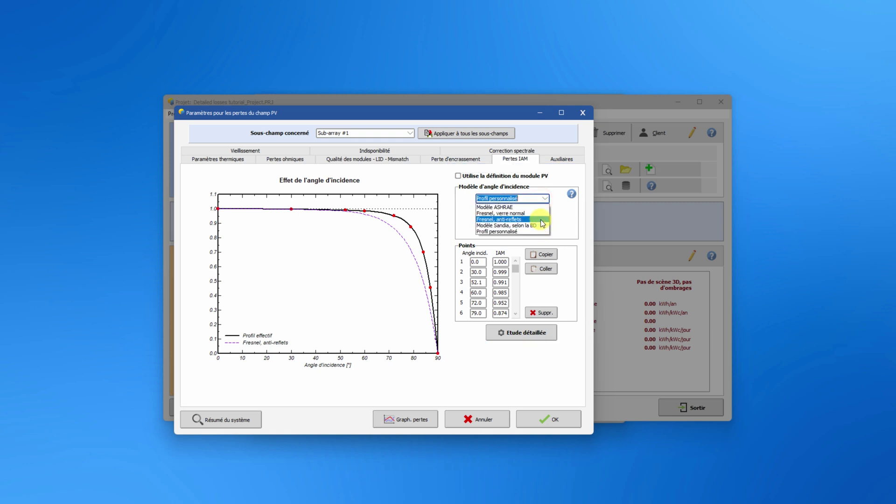
{"action": "left_click", "coordinate": [537, 219]}
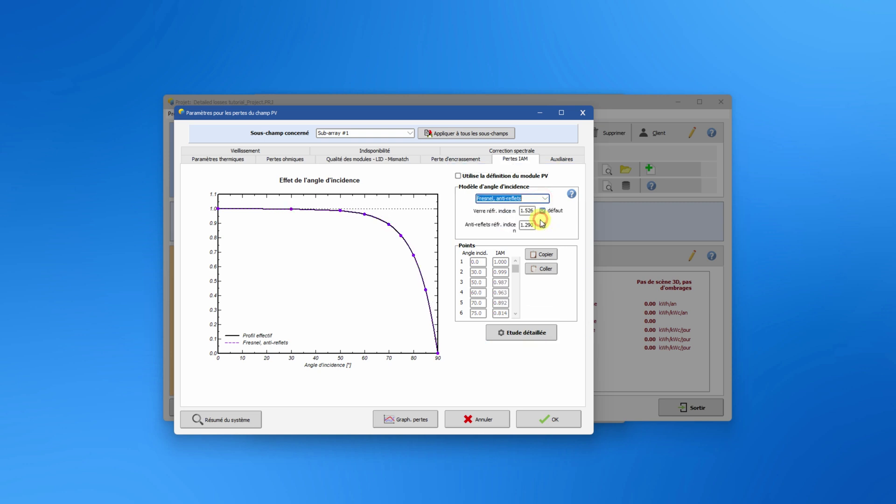
{"action": "left_click", "coordinate": [408, 134]}
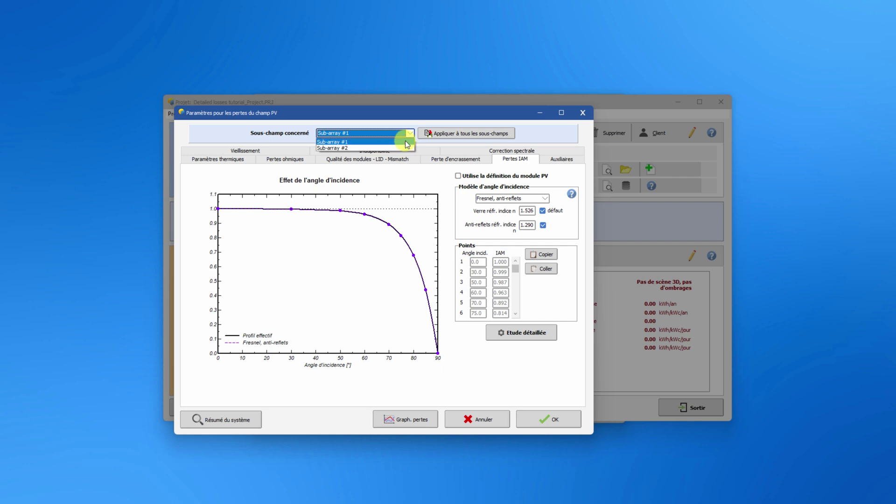
{"action": "left_click", "coordinate": [409, 135]}
Step: Enable auxiliary consumption with 1000 W continuous daytime losses from an output power threshold of 6.0 kW
{"action": "left_click", "coordinate": [563, 159]}
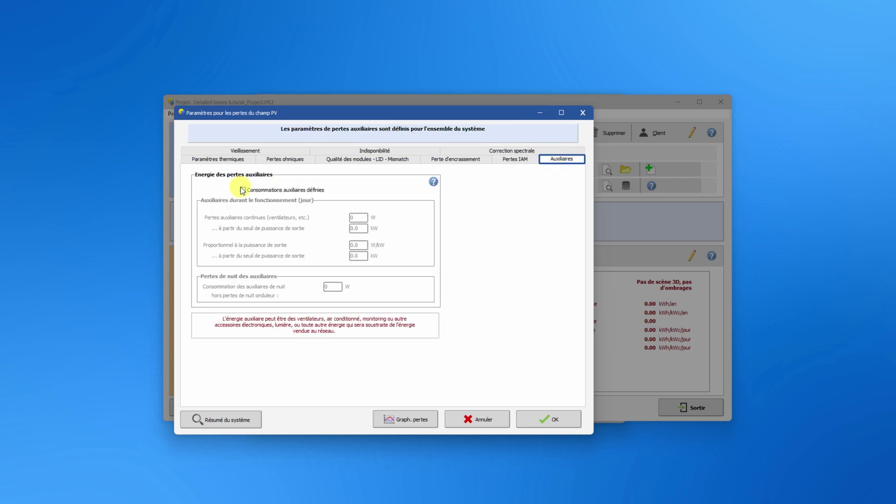
{"action": "left_click", "coordinate": [243, 190]}
{"action": "left_click", "coordinate": [357, 217]}
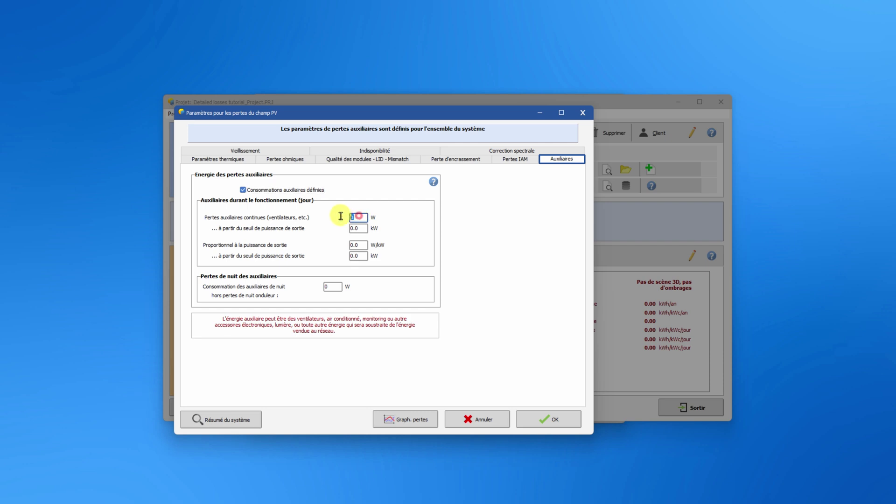
{"action": "type", "text": "1000"}
{"action": "left_click", "coordinate": [359, 228]}
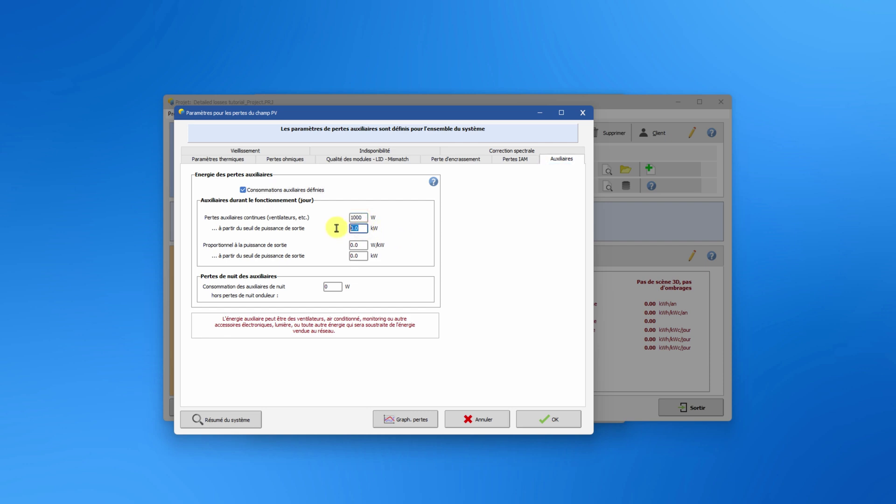
{"action": "type", "text": "6"}
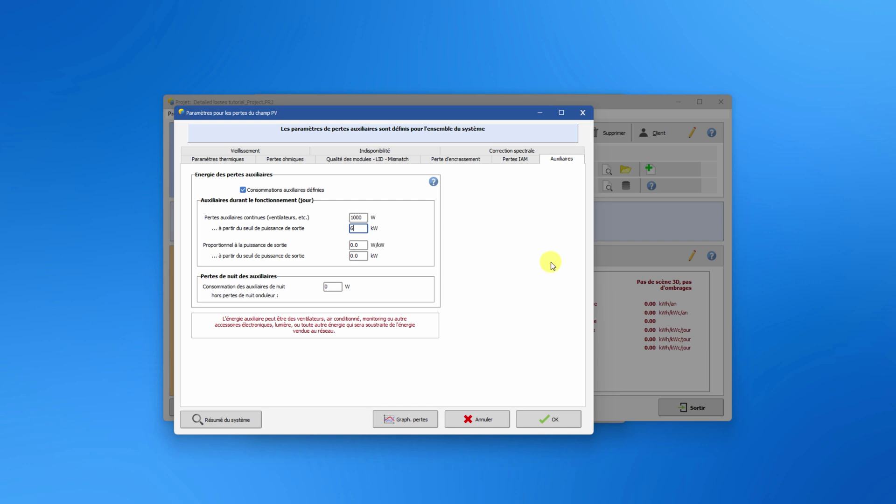
{"action": "type", "text": ".0"}
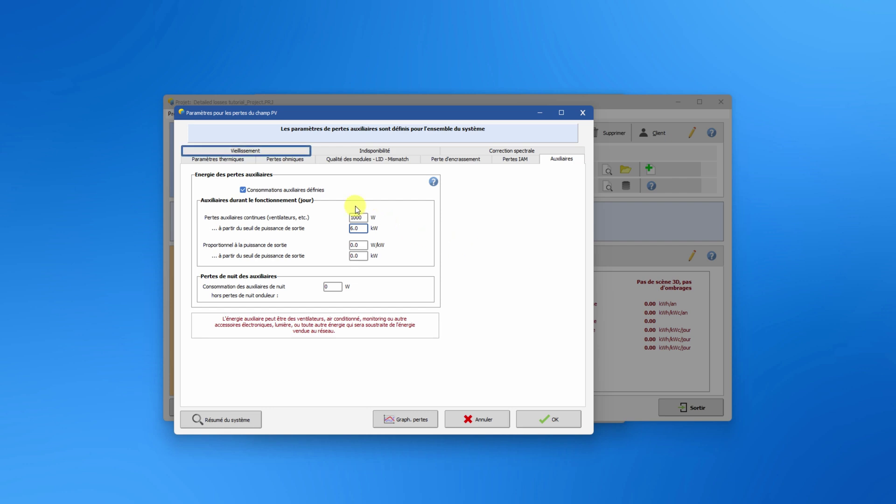
Step: Include module ageing degradation in the simulation and keep the calculated Monte-Carlo mismatch values
{"action": "left_click", "coordinate": [289, 153]}
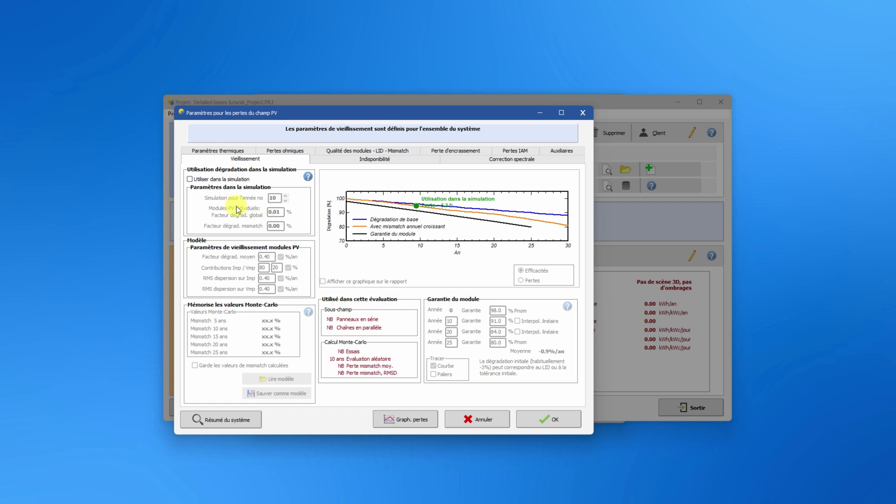
{"action": "left_click", "coordinate": [190, 179]}
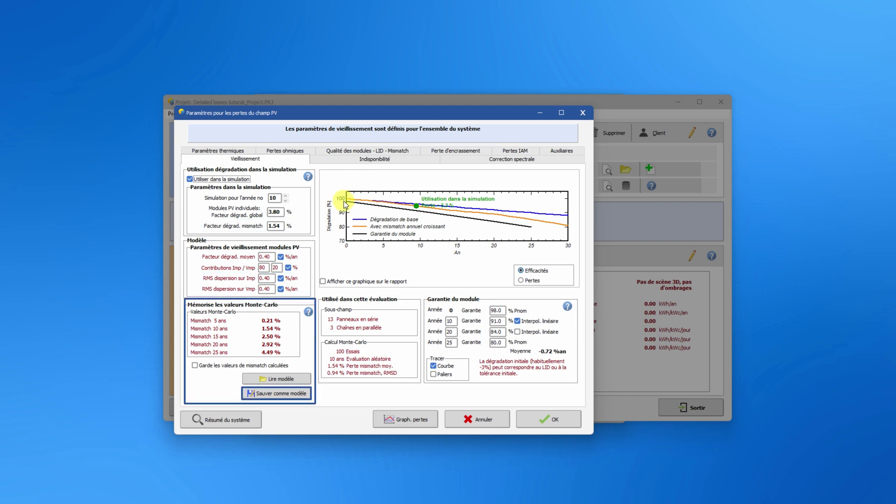
{"action": "left_click", "coordinate": [195, 366]}
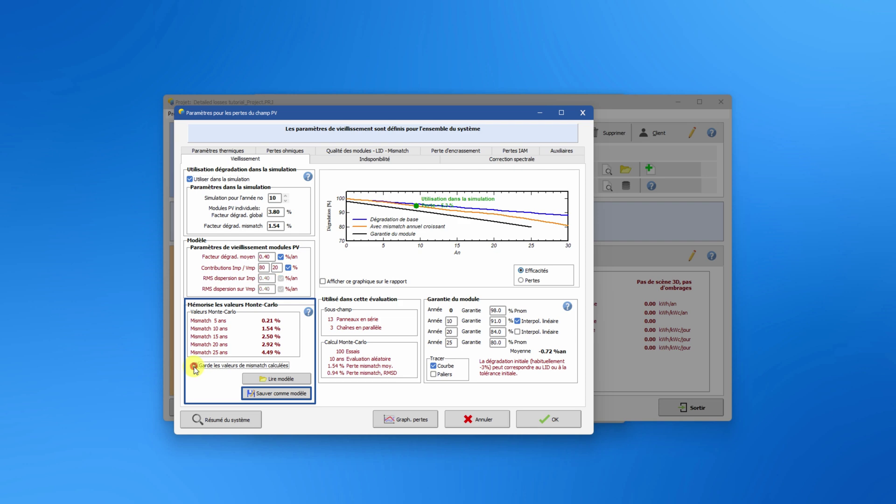
Step: Save the ageing parameters as the model "Detailed losses tutorial_Project", overwriting the existing file
{"action": "left_click", "coordinate": [269, 395]}
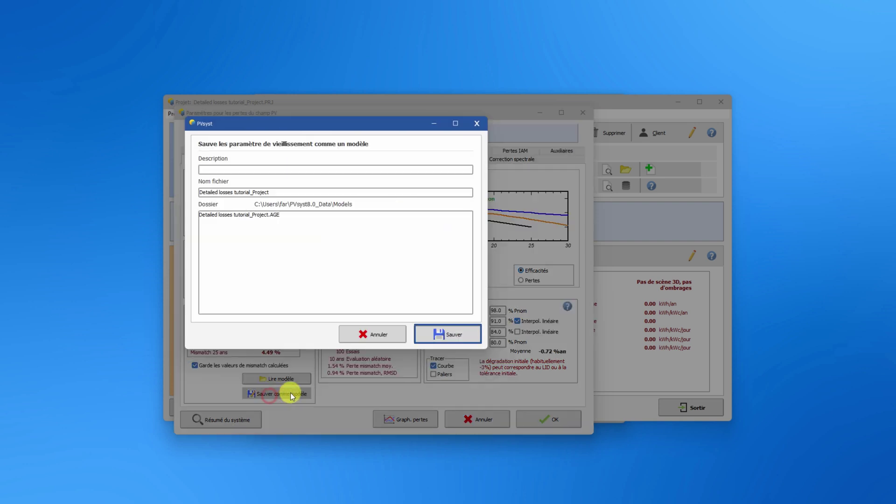
{"action": "left_click", "coordinate": [444, 334]}
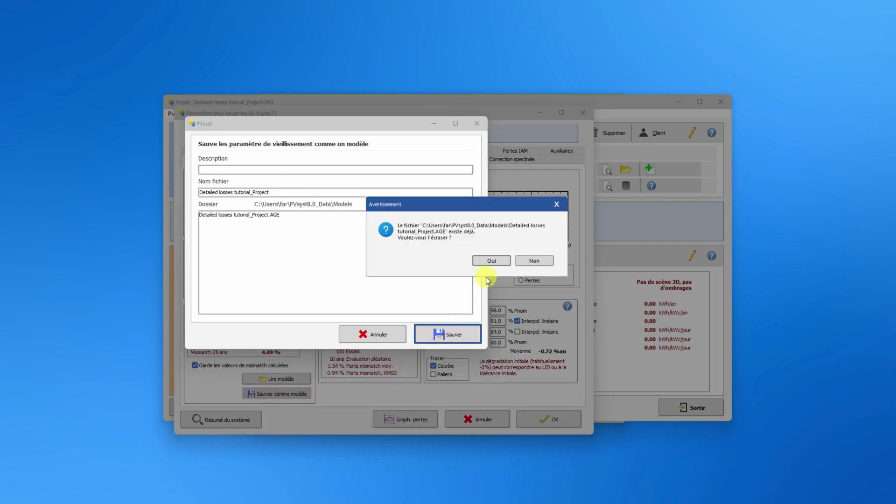
{"action": "left_click", "coordinate": [489, 261]}
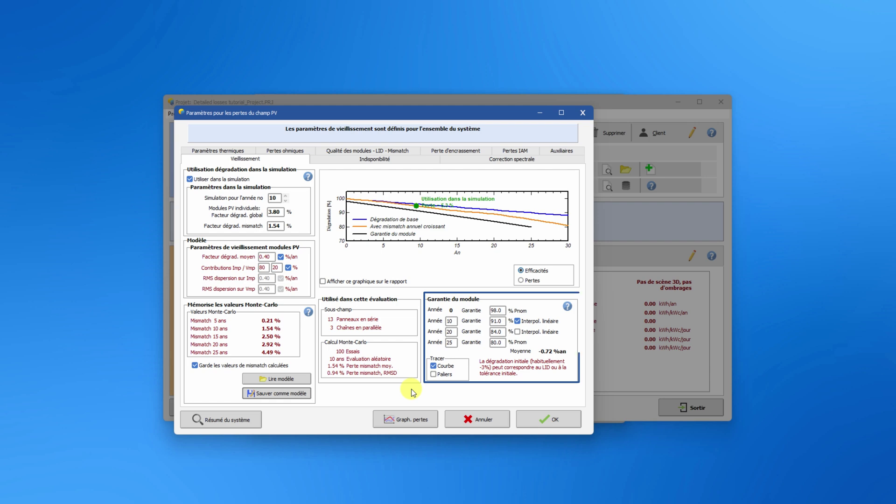
Step: Apply the default 2.0 % system unavailability, split it into 5 periods, and redistribute their dates randomly
{"action": "left_click", "coordinate": [385, 158]}
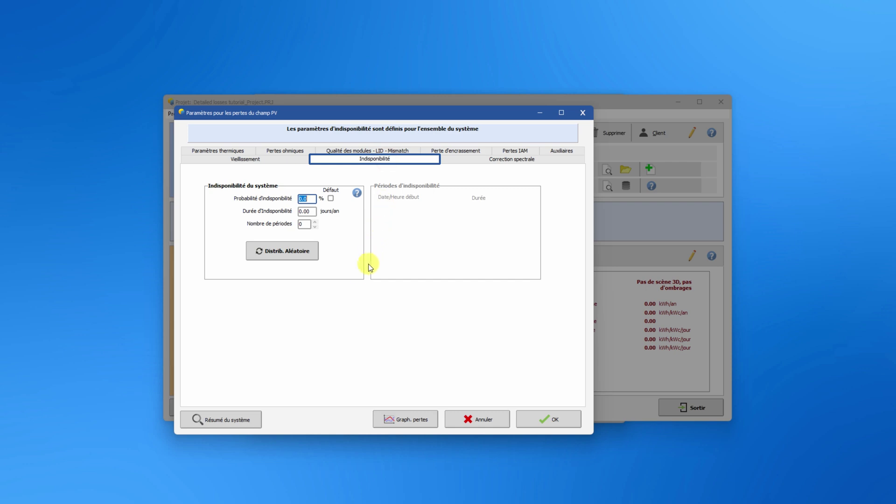
{"action": "left_click", "coordinate": [331, 199]}
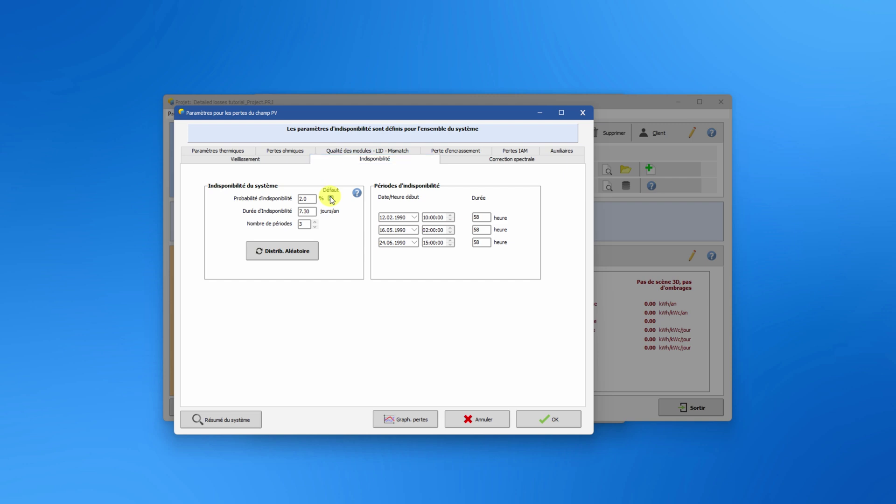
{"action": "left_click", "coordinate": [314, 222]}
{"action": "left_click", "coordinate": [315, 221]}
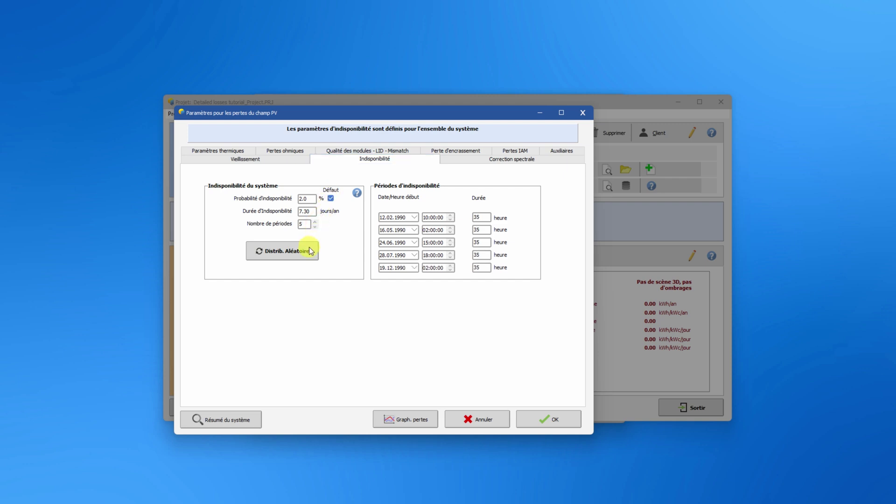
{"action": "left_click", "coordinate": [284, 256]}
{"action": "left_click", "coordinate": [284, 256]}
{"action": "left_click", "coordinate": [284, 256]}
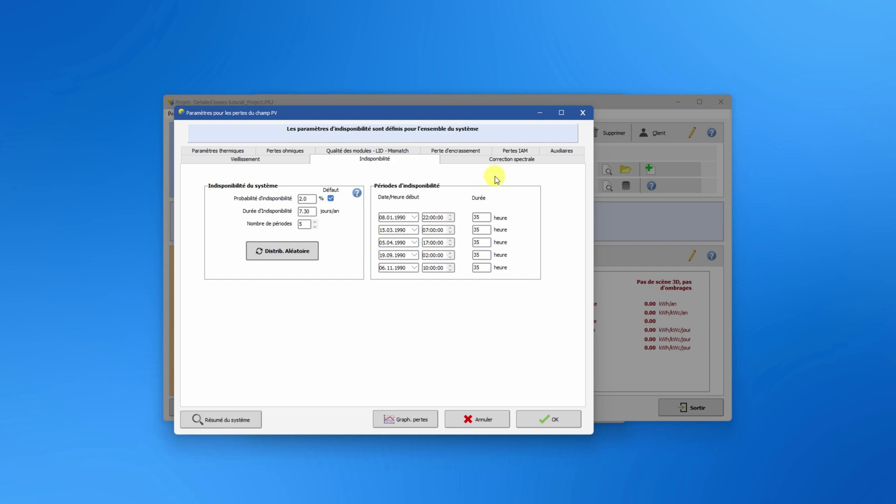
Step: Turn the spectral correction for the simulation on and back off
{"action": "left_click", "coordinate": [506, 163]}
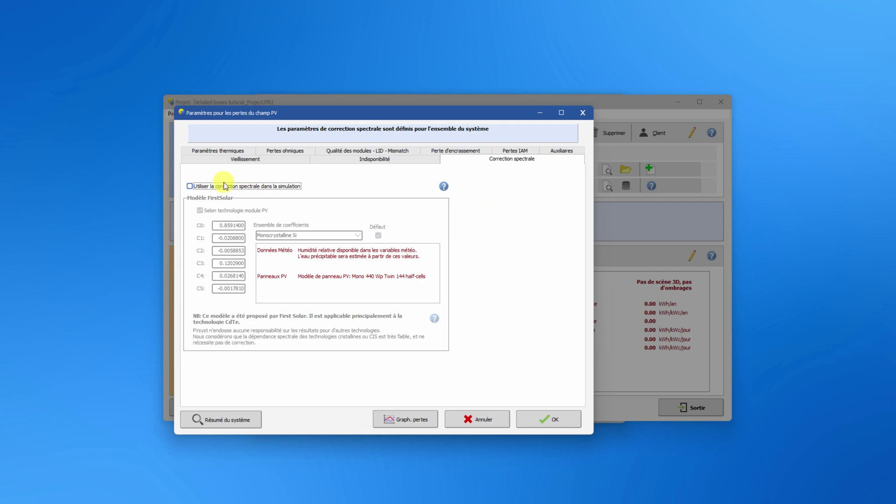
{"action": "left_click", "coordinate": [189, 186]}
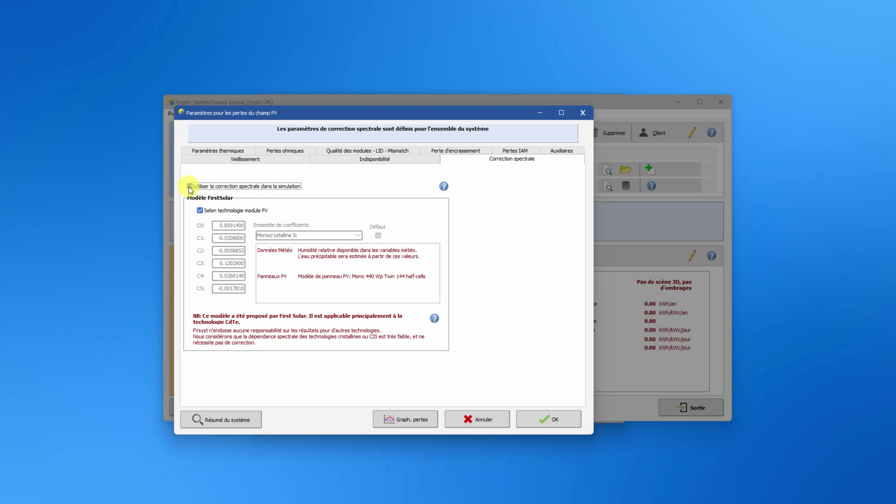
{"action": "left_click", "coordinate": [189, 186]}
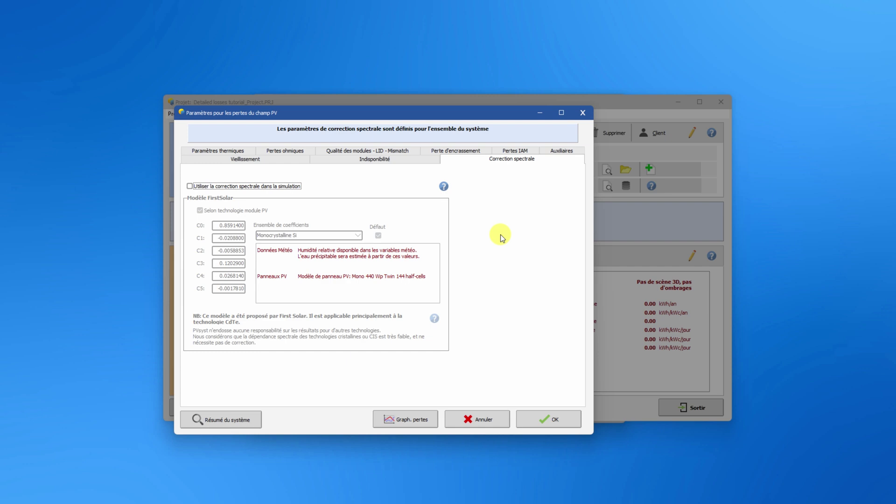
Step: Accept the array loss parameters, then run the variant's simulation and generate its report
{"action": "left_click", "coordinate": [551, 420]}
{"action": "left_click", "coordinate": [479, 329]}
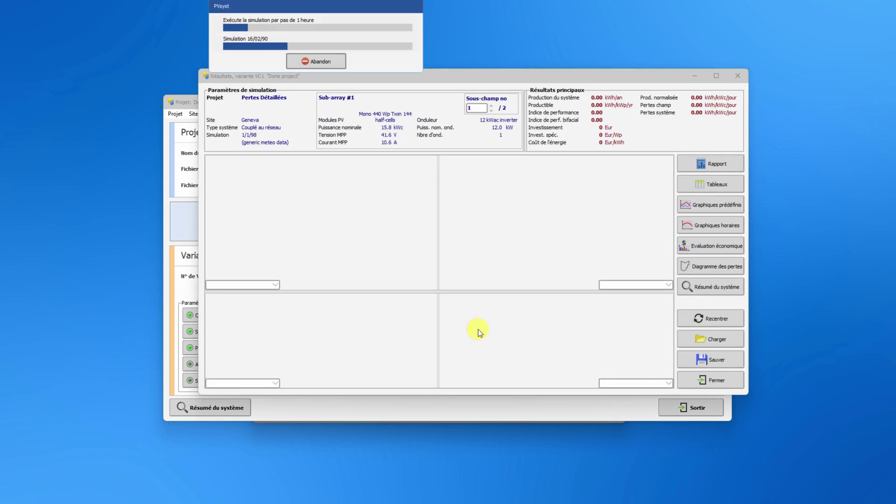
{"action": "left_click", "coordinate": [719, 164]}
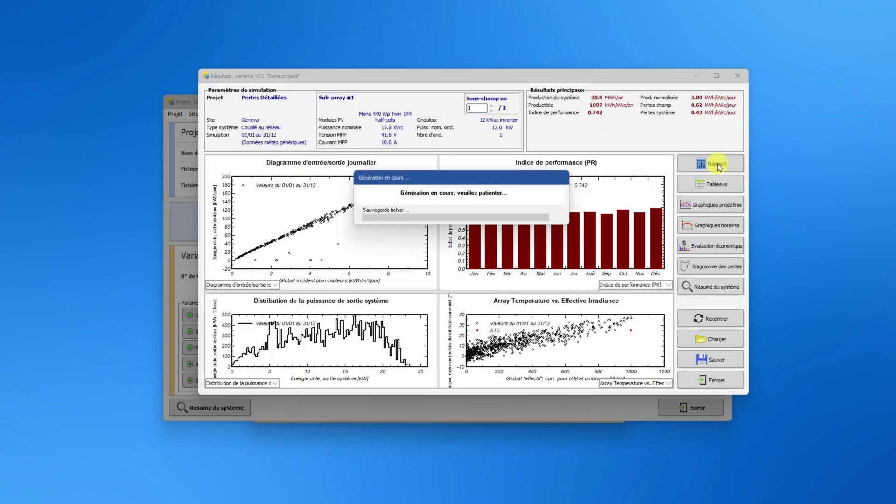